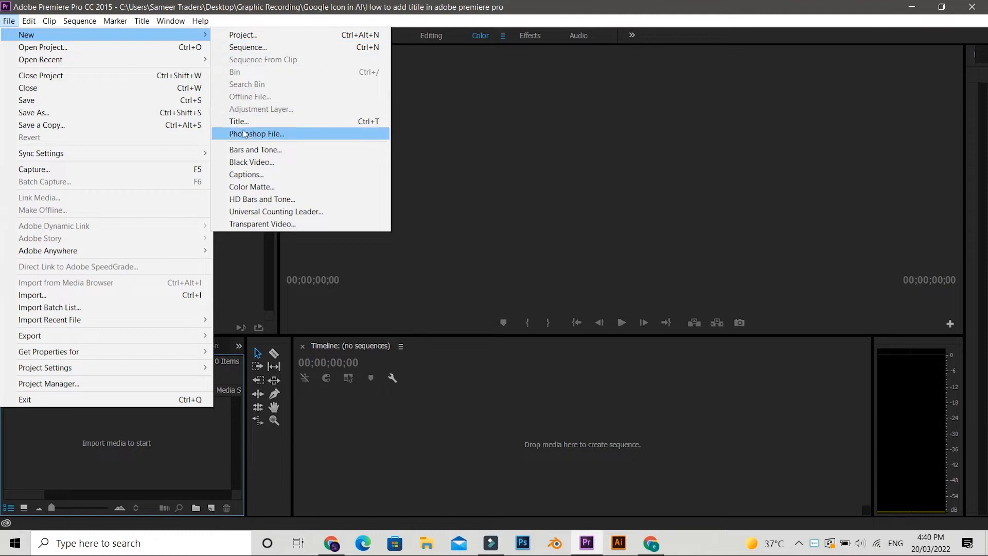
# Create a new title named "Main Title" with the default video settings.
pyautogui.click(240, 121)
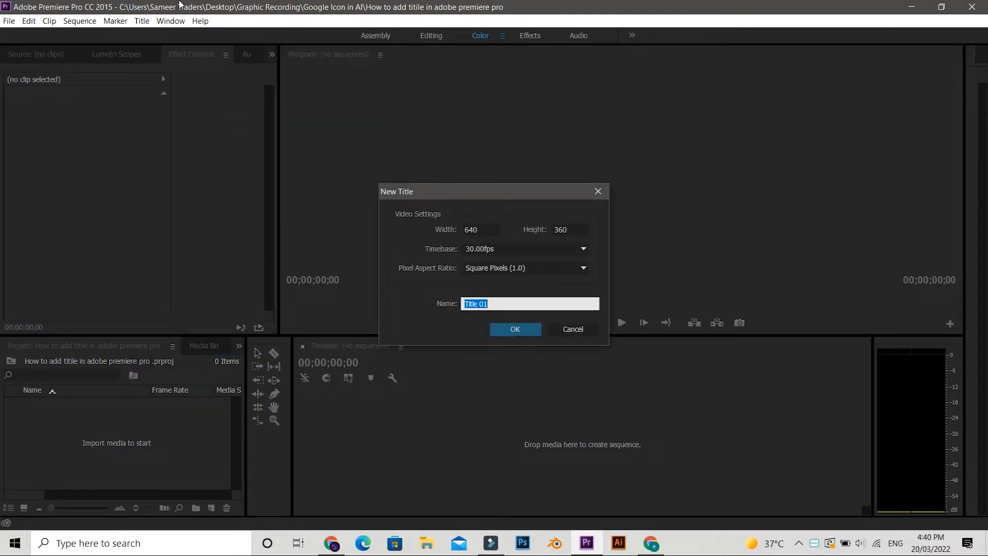
pyautogui.write('Main')
pyautogui.click(513, 330)
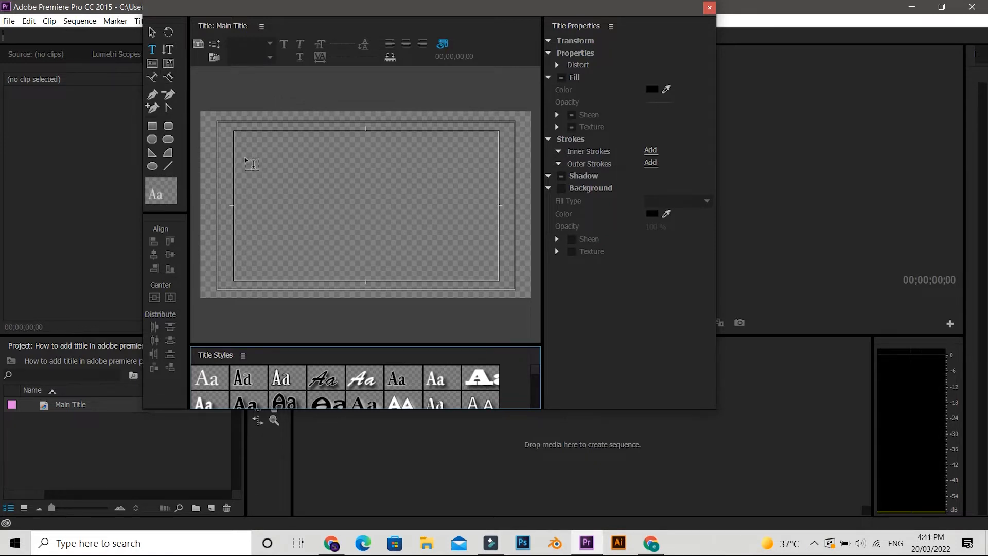
# Place the text "Graphic Zone" in the upper-left area of the title frame.
pyautogui.click(243, 161)
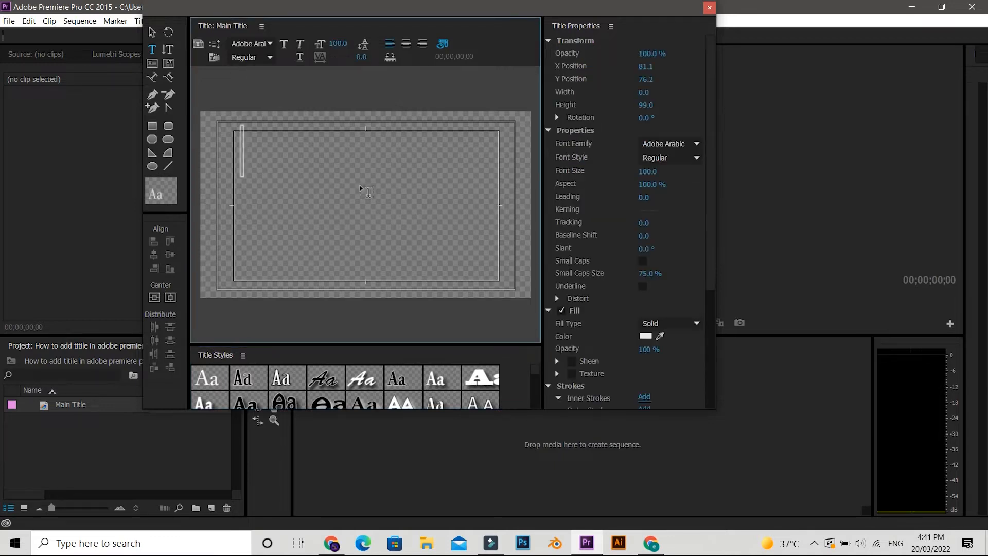
pyautogui.write('Graph')
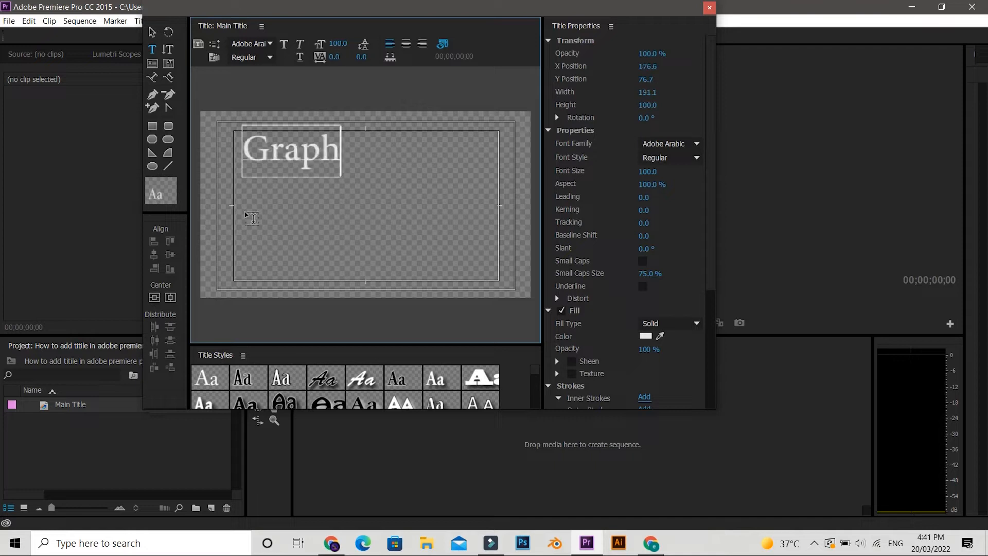
pyautogui.write('ic Zone')
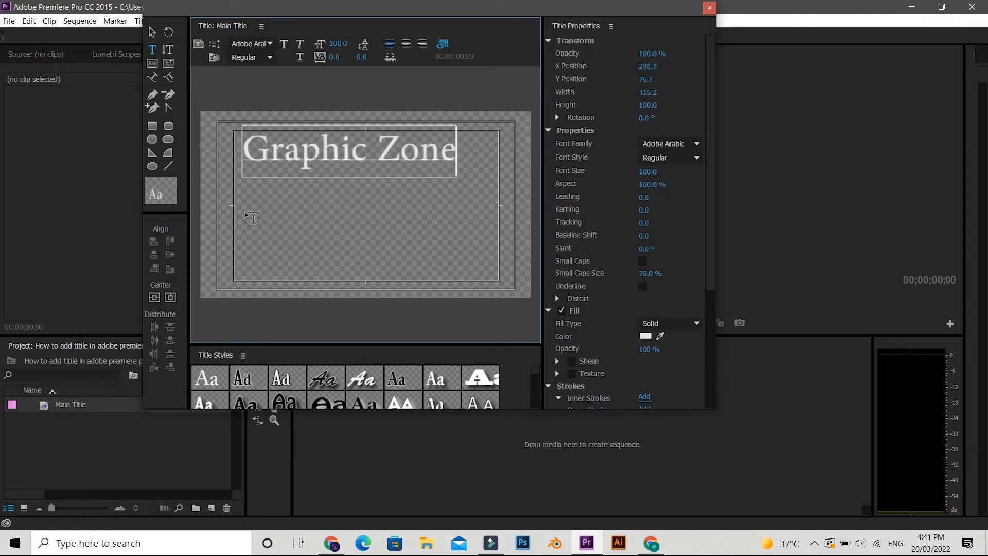
# Insert a line reading "How to add title" above "Graphic Zone" in the same text block.
pyautogui.press('Left')
pyautogui.press('Left')
pyautogui.press('Left')
pyautogui.press('Left')
pyautogui.press('Left')
pyautogui.press('Left')
pyautogui.press('Left')
pyautogui.press('Left')
pyautogui.press('Left')
pyautogui.press('Left')
pyautogui.press('Left')
pyautogui.press('Left')
pyautogui.press('Return')
pyautogui.press('Up')
pyautogui.write('How to ')
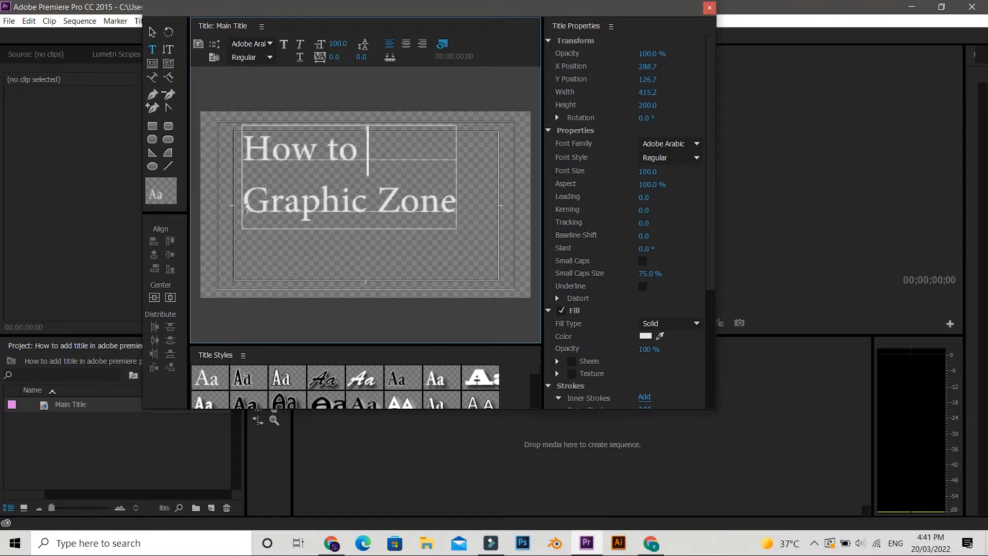
pyautogui.write('A')
pyautogui.press('BackSpace')
pyautogui.write('add t')
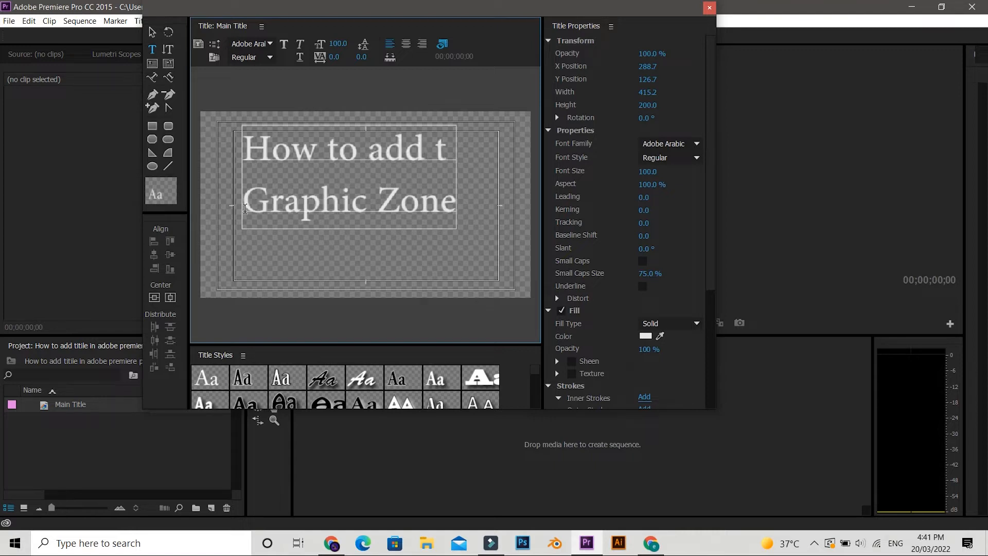
pyautogui.write('iti')
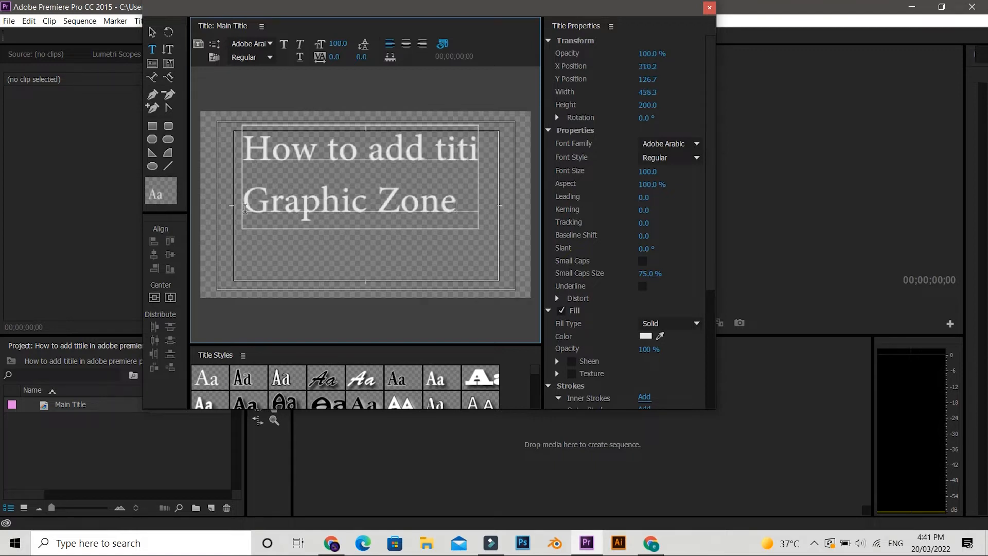
pyautogui.press('BackSpace')
pyautogui.write('le')
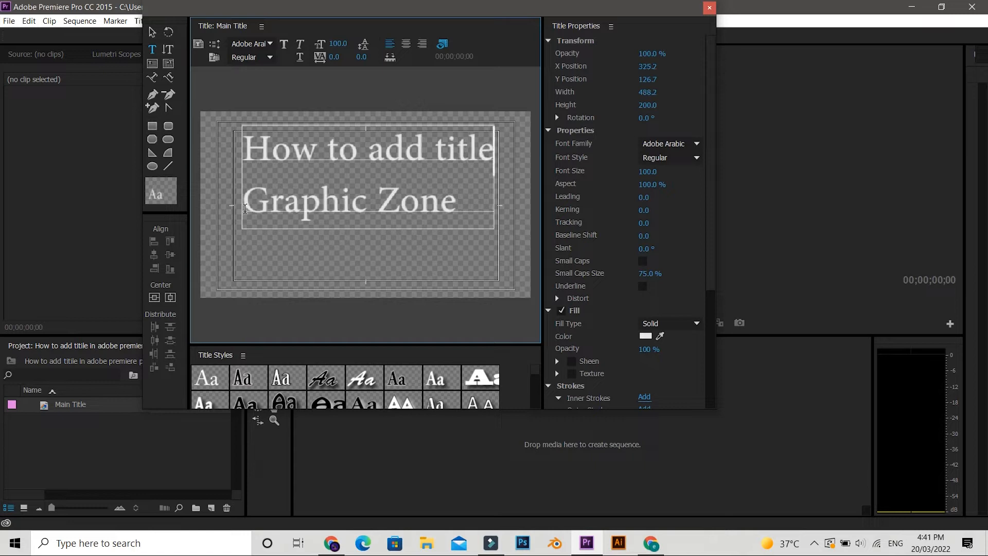
# Move the text block to the middle of the frame and enlarge it to about 590 by 242, font size 121.
pyautogui.click(152, 32)
pyautogui.moveTo(325, 191); pyautogui.dragTo(328, 218)
pyautogui.moveTo(321, 185); pyautogui.dragTo(313, 185)
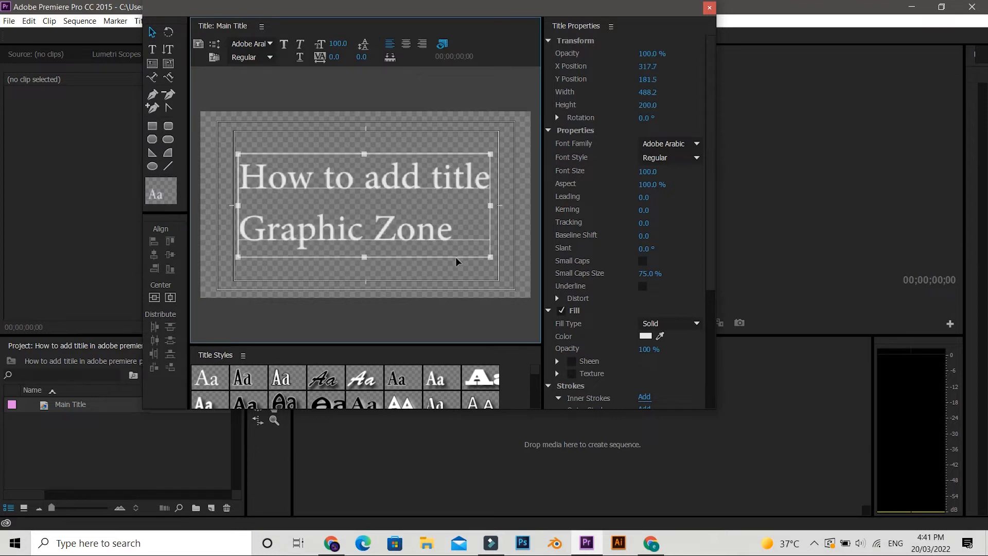
pyautogui.moveTo(489, 255); pyautogui.dragTo(516, 284)
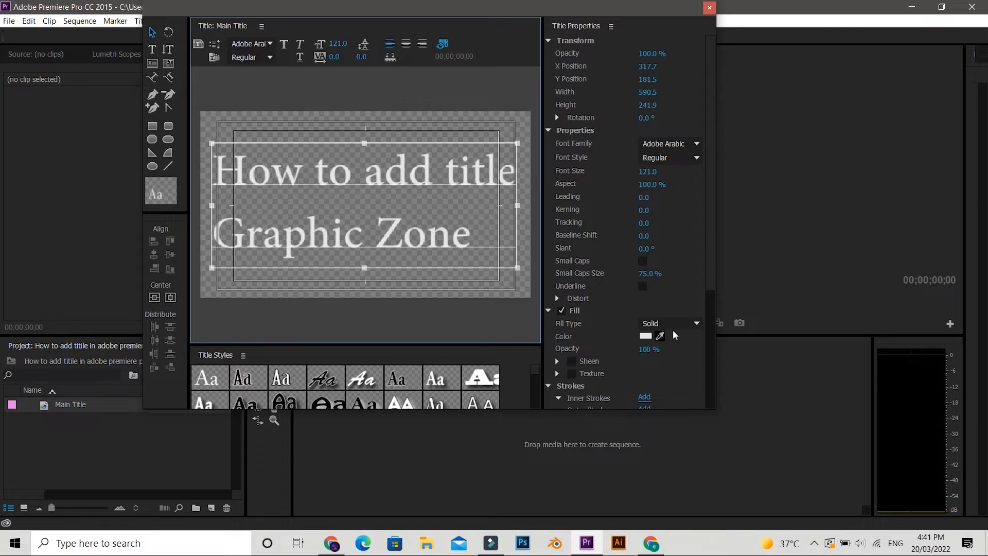
# Try the Myriad Arabic and Myriad Hebrew font families on the title text.
pyautogui.scroll(-3, 638, 217)
pyautogui.scroll(3, 639, 212)
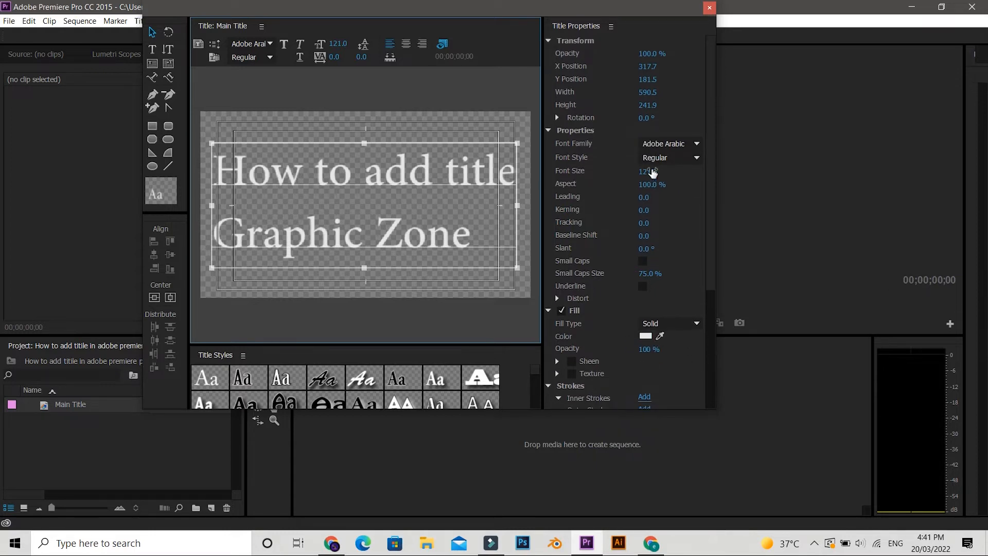
pyautogui.click(697, 145)
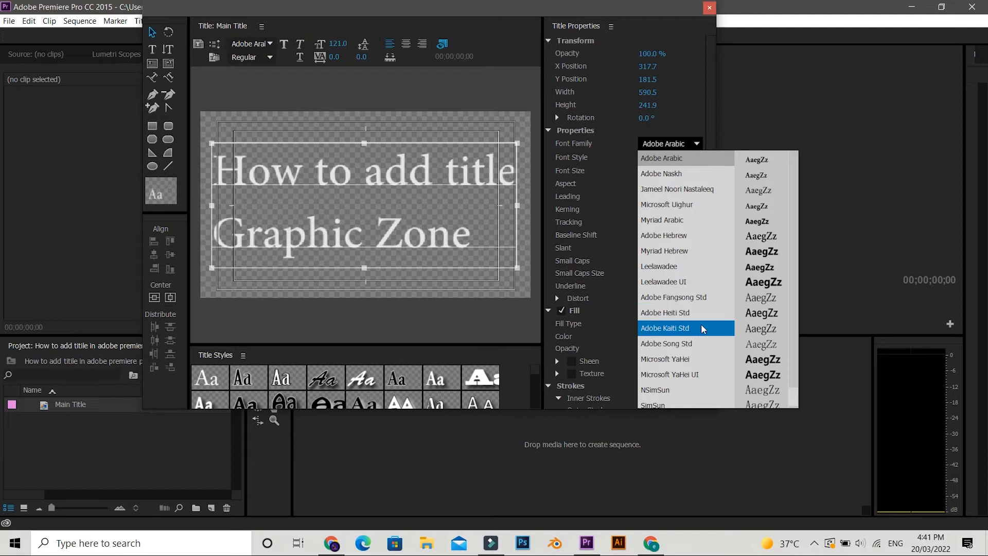
pyautogui.click(706, 220)
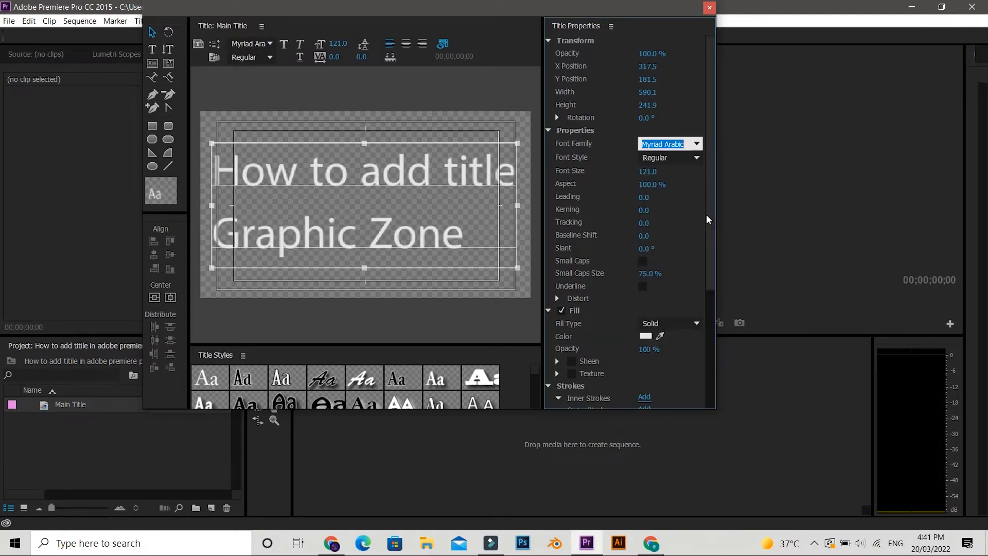
pyautogui.scroll(-1, 669, 143)
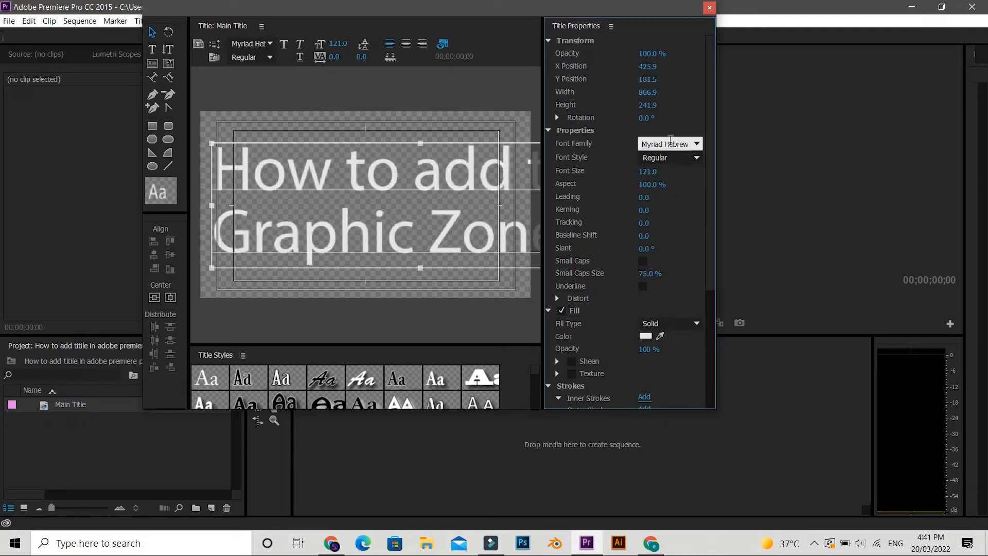
# Give the title a radial gradient background with pale yellow F7F4B2 as the first stop and the black stop moved to the ramp's end.
pyautogui.scroll(-3, 670, 143)
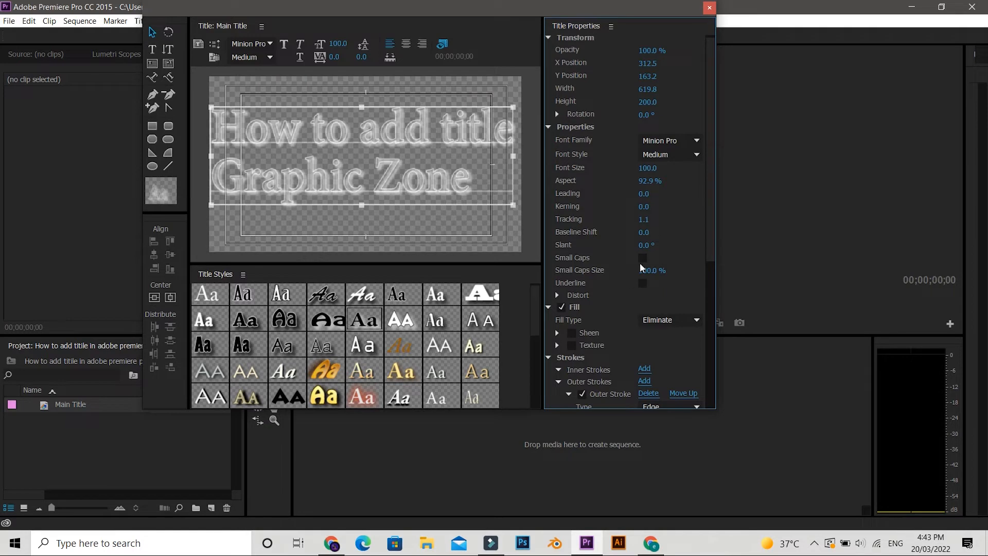
pyautogui.moveTo(709, 213); pyautogui.dragTo(725, 346)
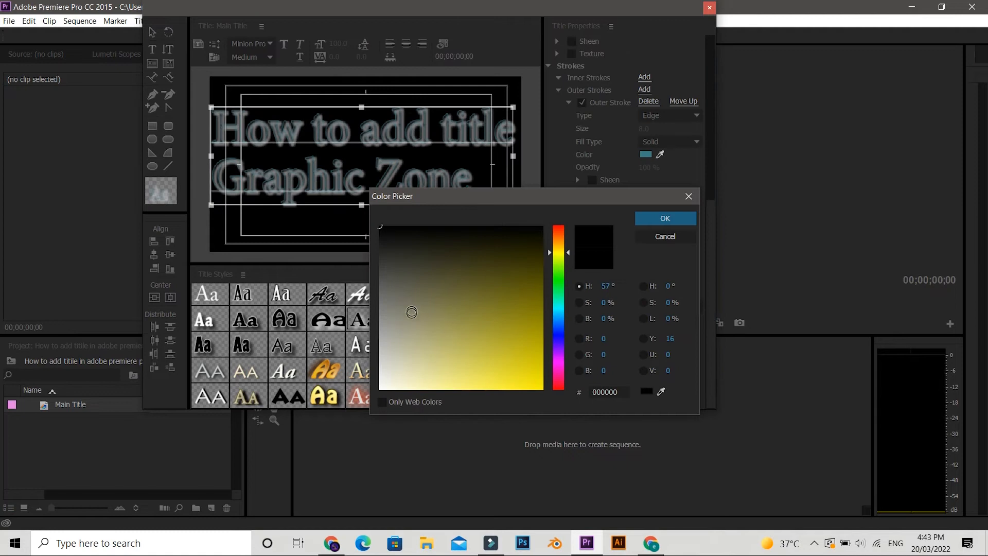
pyautogui.click(424, 311)
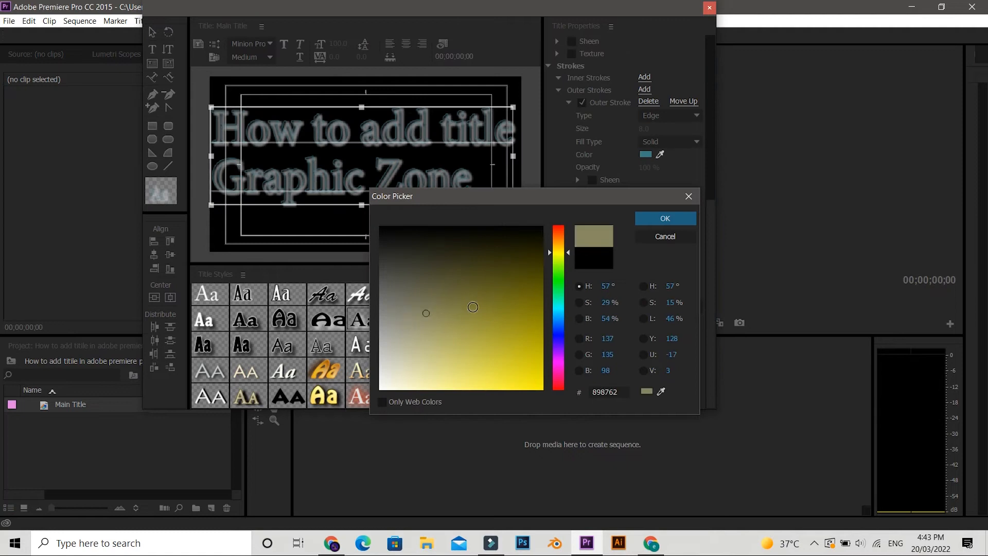
pyautogui.click(424, 384)
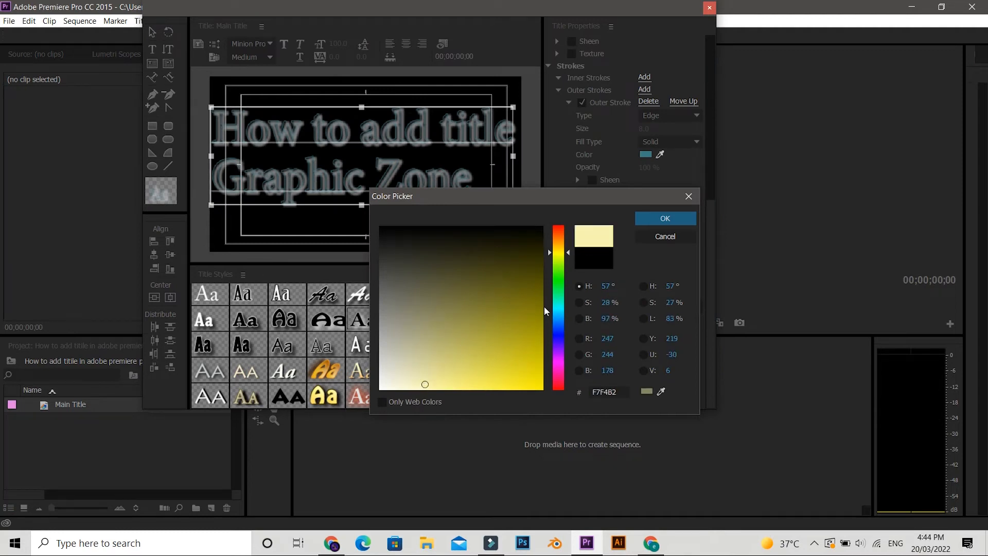
pyautogui.click(665, 218)
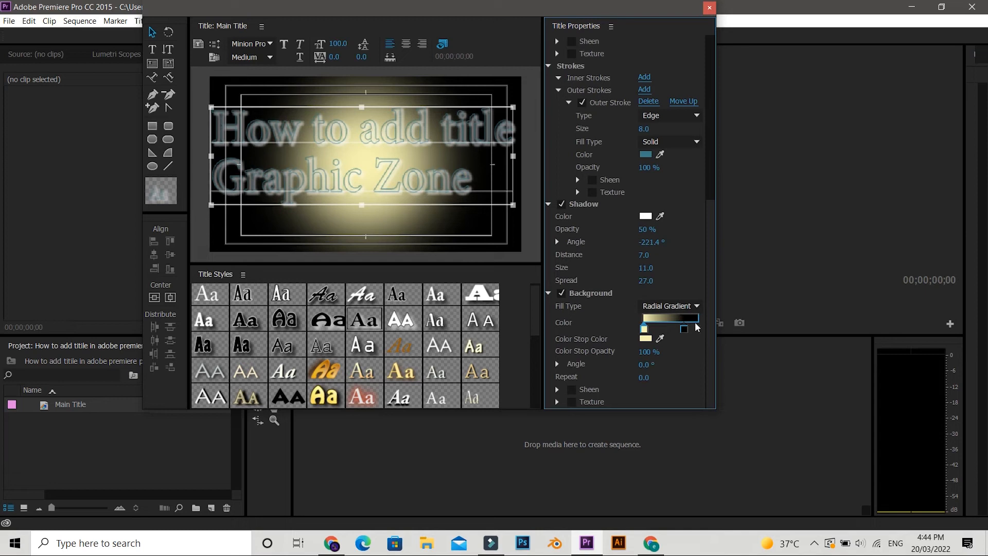
pyautogui.moveTo(686, 330); pyautogui.dragTo(698, 335)
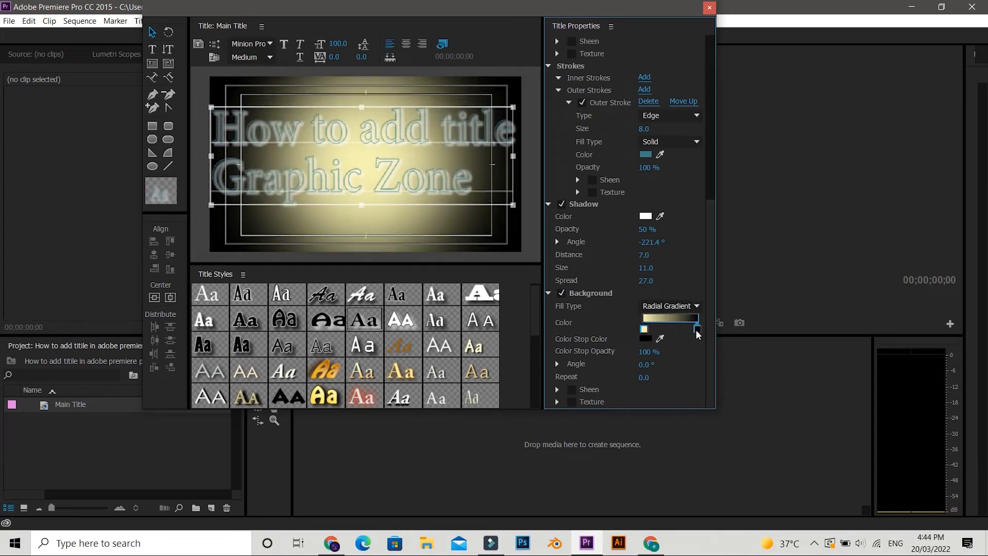
# Try Linear Gradient as the background fill type and settle on 4 Color Gradient.
pyautogui.click(696, 306)
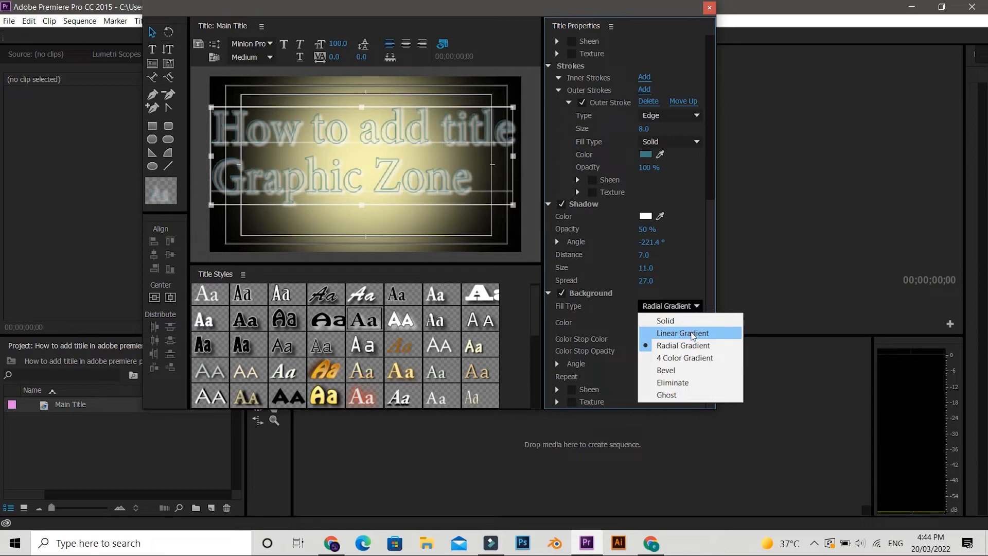
pyautogui.click(693, 334)
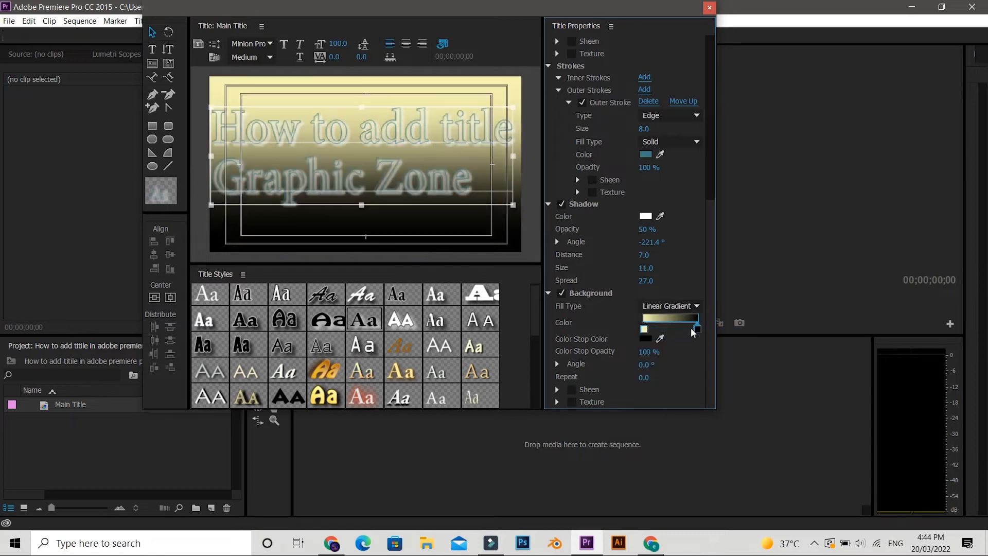
pyautogui.click(694, 307)
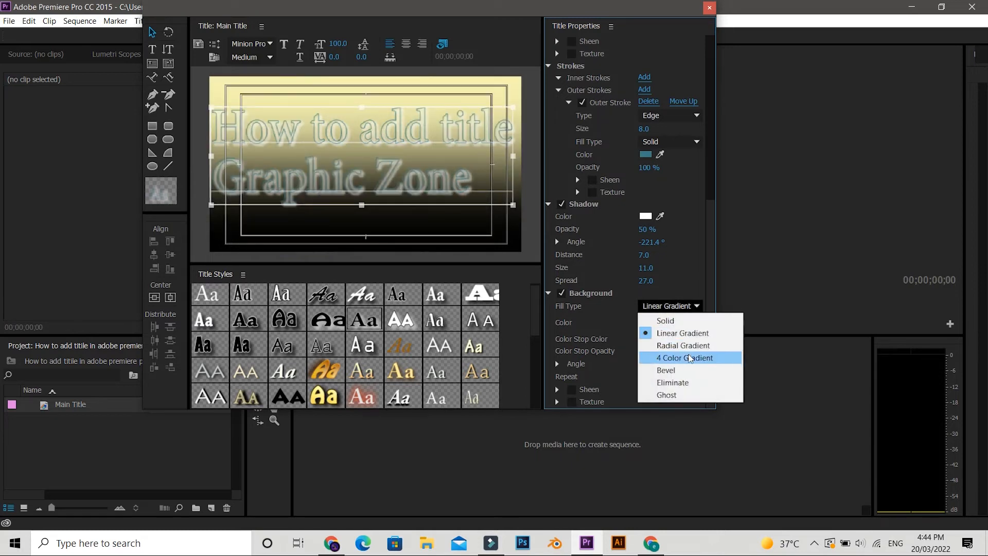
pyautogui.click(690, 357)
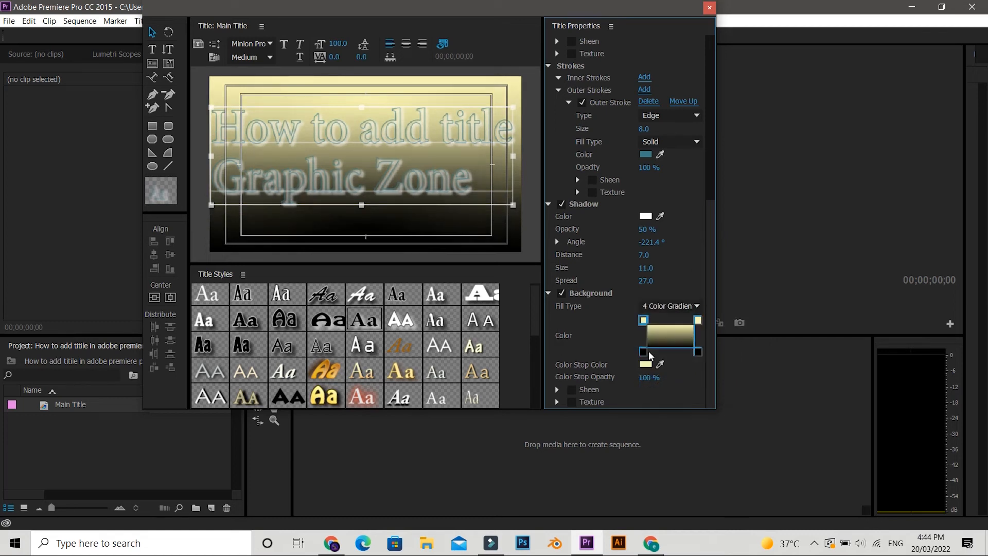
# Set the lower-right color stop of the four-color background gradient to muted purple 73618F.
pyautogui.doubleClick(697, 353)
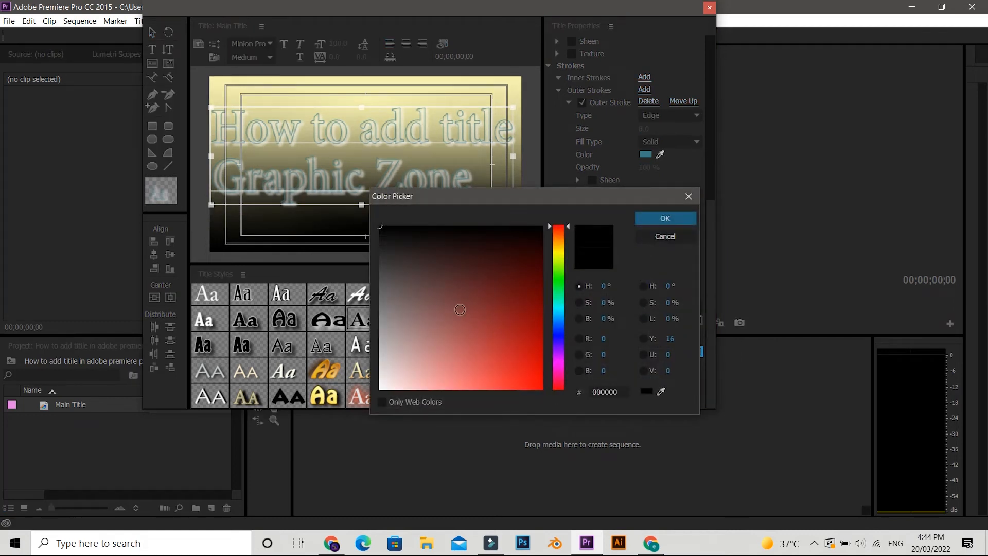
pyautogui.click(462, 310)
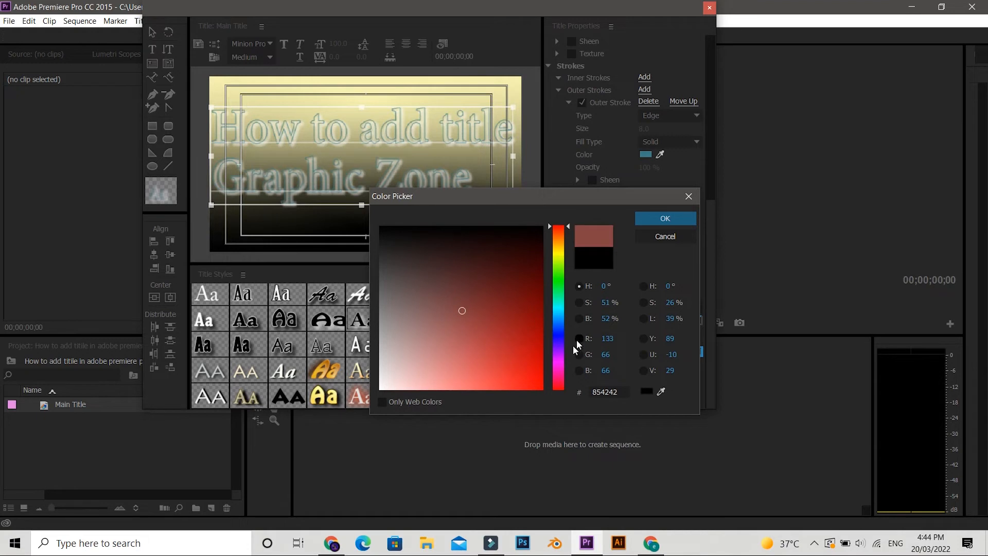
pyautogui.click(560, 350)
pyautogui.click(430, 316)
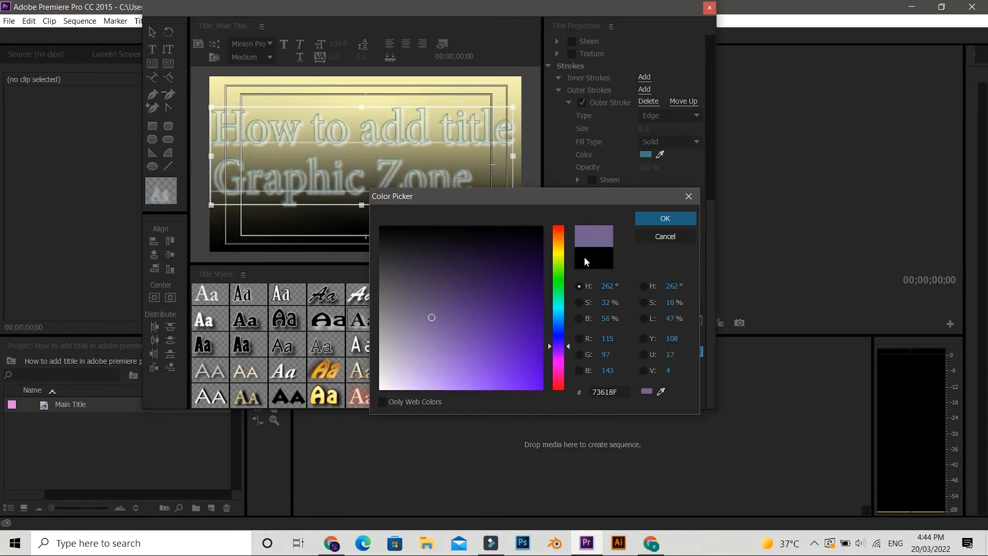
pyautogui.click(665, 219)
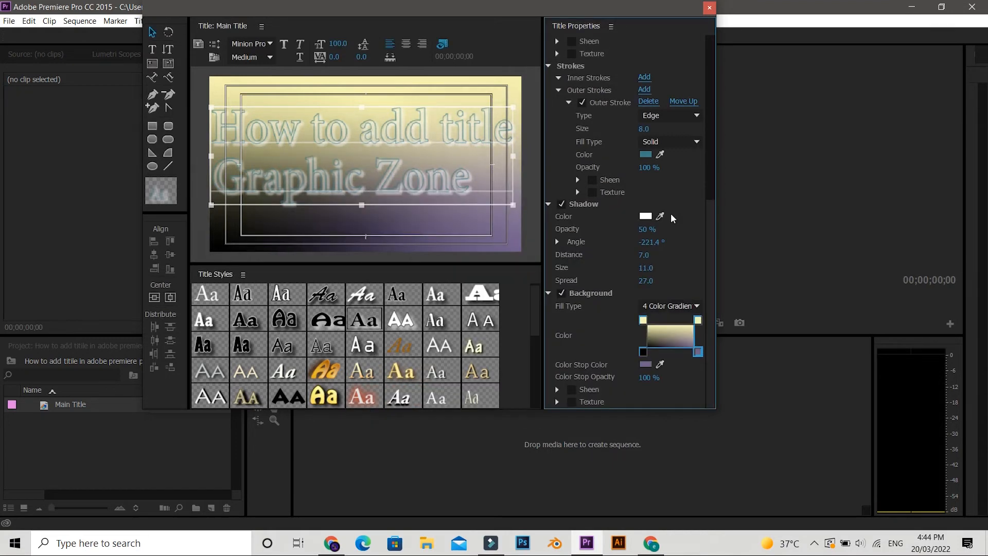
# Set the lower-left color stop of the four-color background gradient to muted red AE5B5B.
pyautogui.doubleClick(644, 352)
pyautogui.click(456, 336)
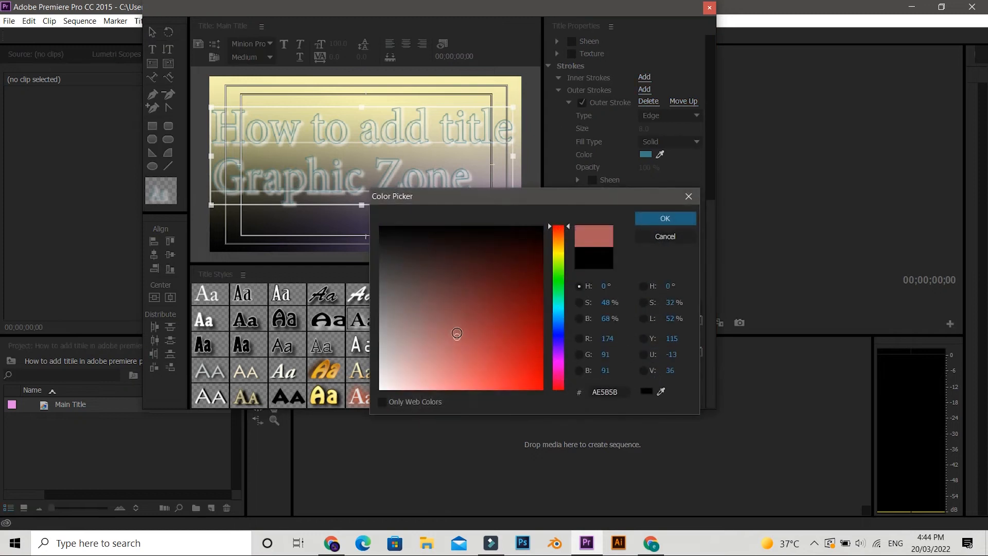
pyautogui.click(665, 218)
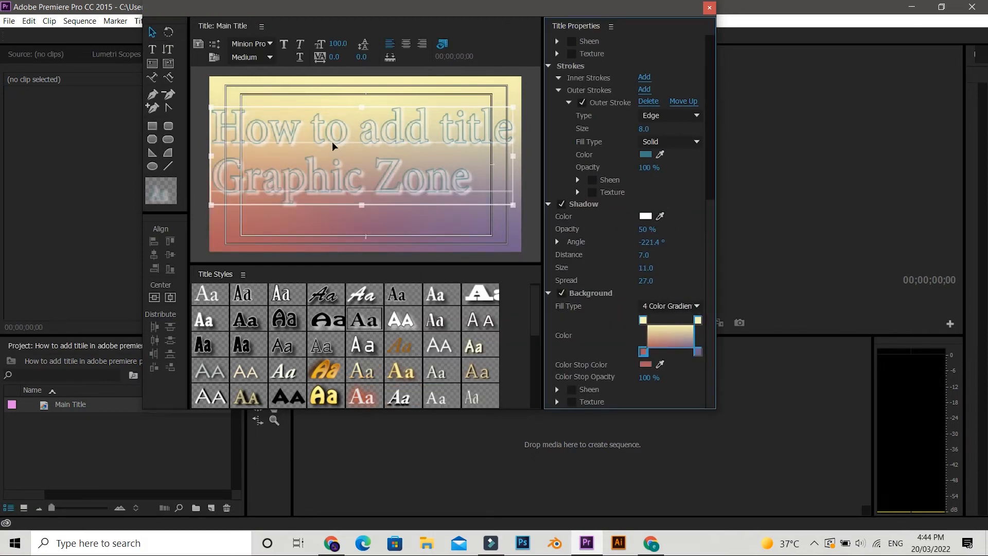
# Apply the black Birch Std title style with a white edge to the text and move the block toward the frame's horizontal center.
pyautogui.click(294, 139)
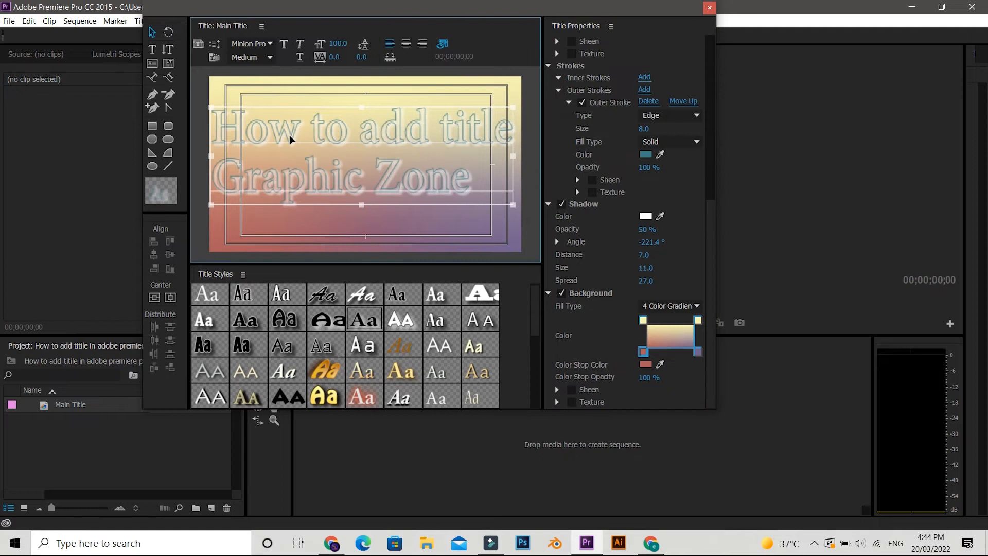
pyautogui.moveTo(710, 277); pyautogui.dragTo(732, 48)
pyautogui.moveTo(706, 102); pyautogui.dragTo(715, 296)
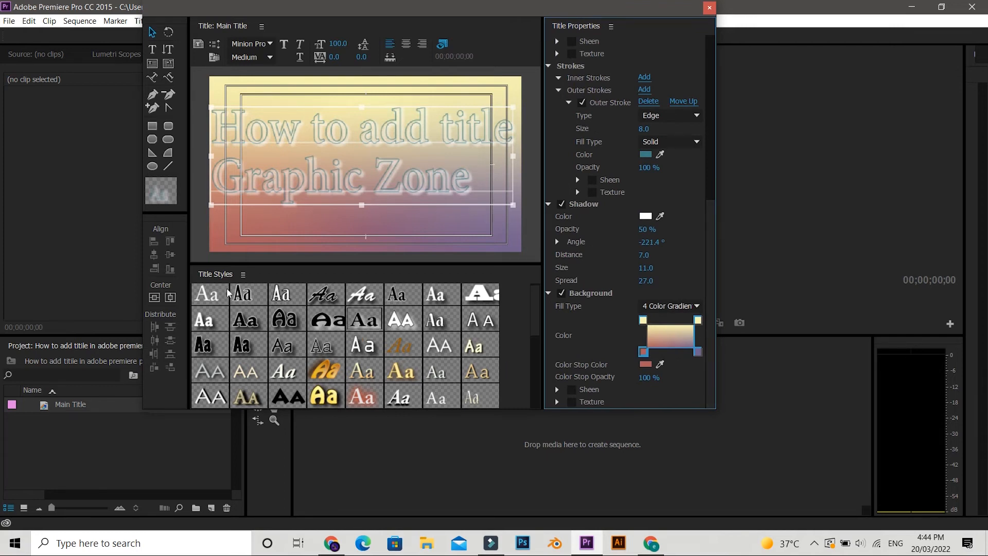
pyautogui.click(242, 296)
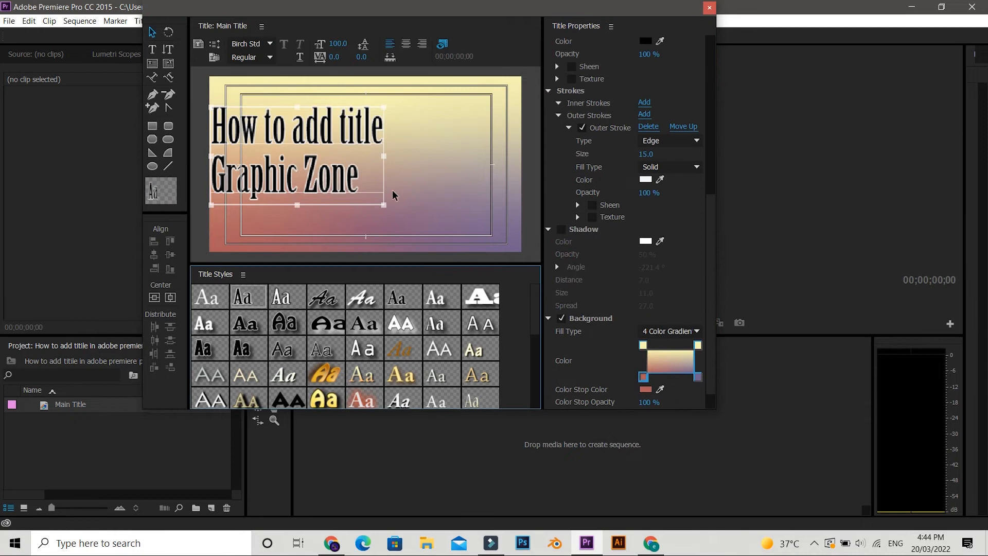
pyautogui.moveTo(310, 139); pyautogui.dragTo(356, 131)
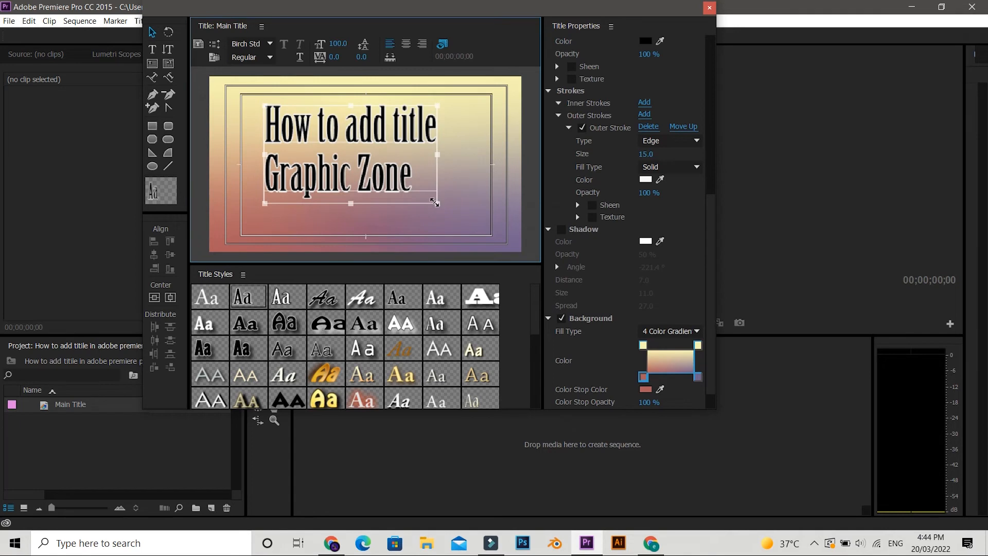
# Enlarge the title text to a font size of about 146.9, position it within the safe margins, and close the title editor.
pyautogui.moveTo(435, 203); pyautogui.dragTo(475, 221)
pyautogui.moveTo(374, 128)
pyautogui.mouseDown()
pyautogui.moveTo(392, 147)
pyautogui.moveTo(385, 143)
pyautogui.mouseUp()
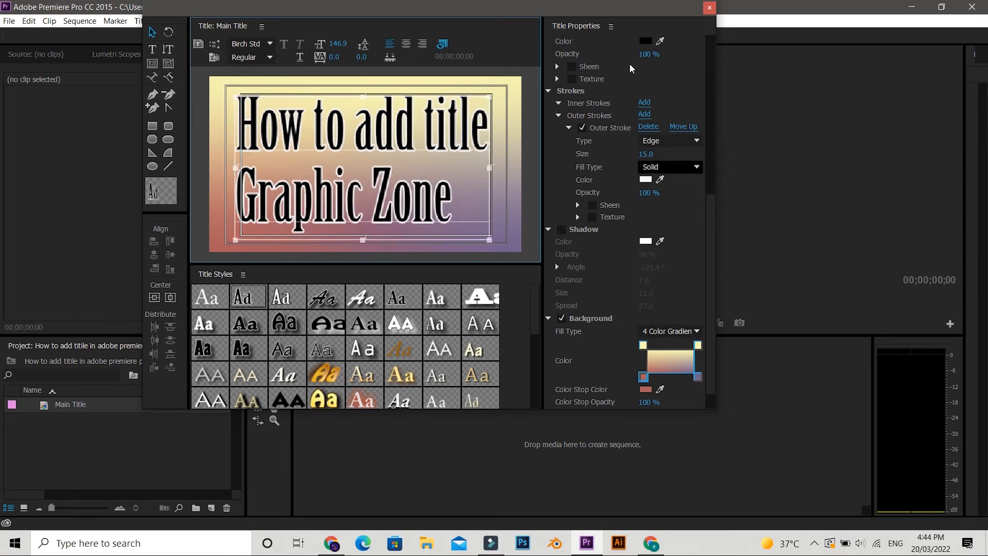
pyautogui.scroll(-1, 560, 320)
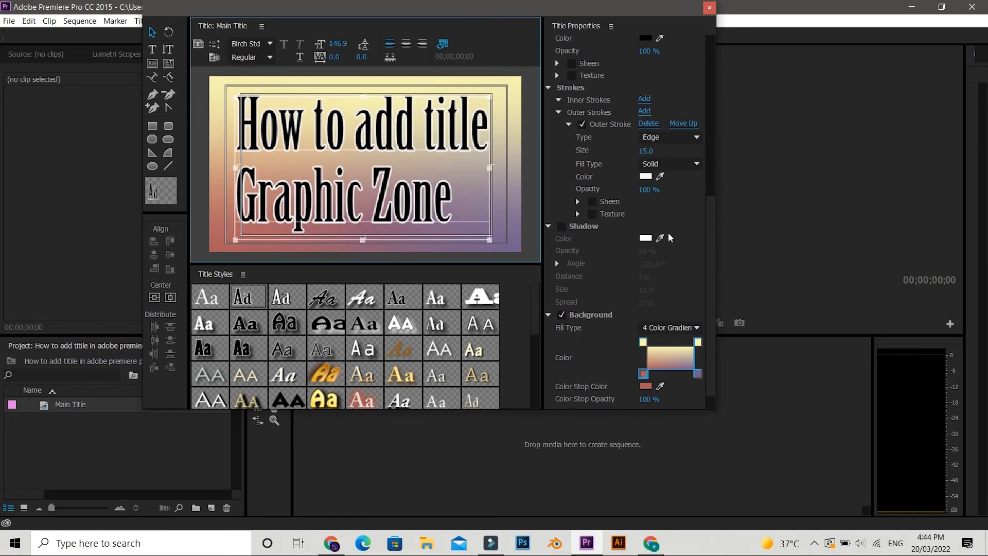
pyautogui.click(709, 8)
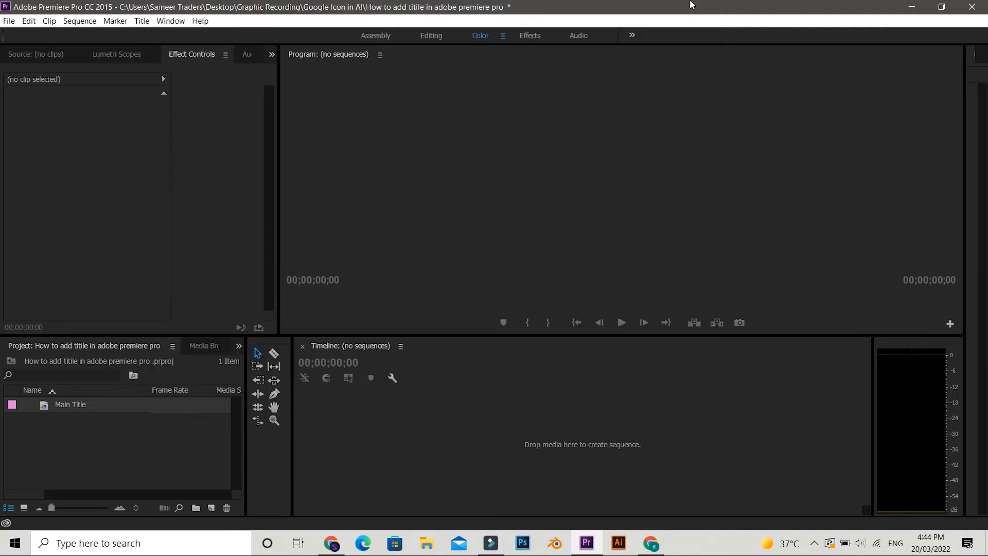
# Place the Main Title clip in the empty timeline to create a sequence from it.
pyautogui.click(74, 414)
pyautogui.moveTo(247, 410); pyautogui.dragTo(357, 411)
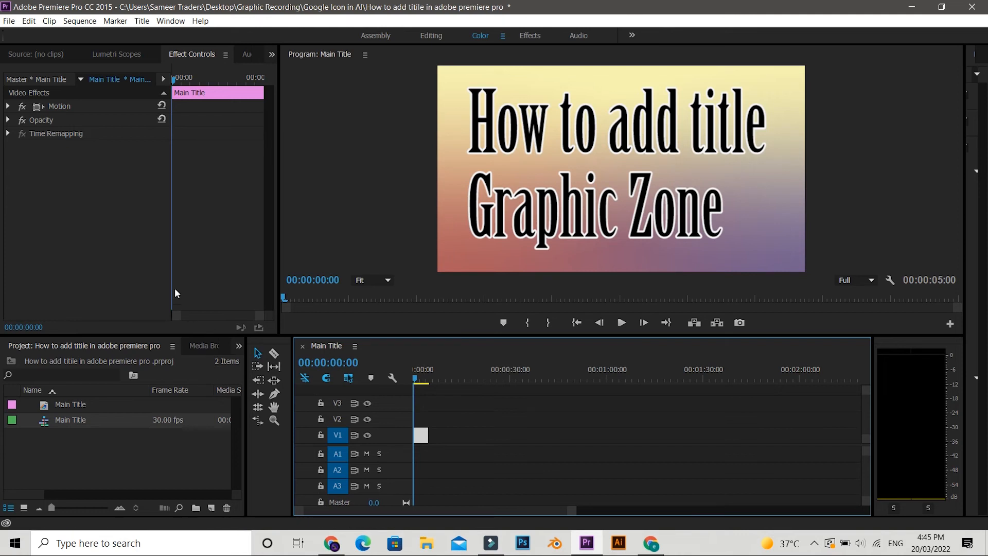
# Start a second title with the default video settings and enter its name.
pyautogui.hotkey('ctrl', 't')
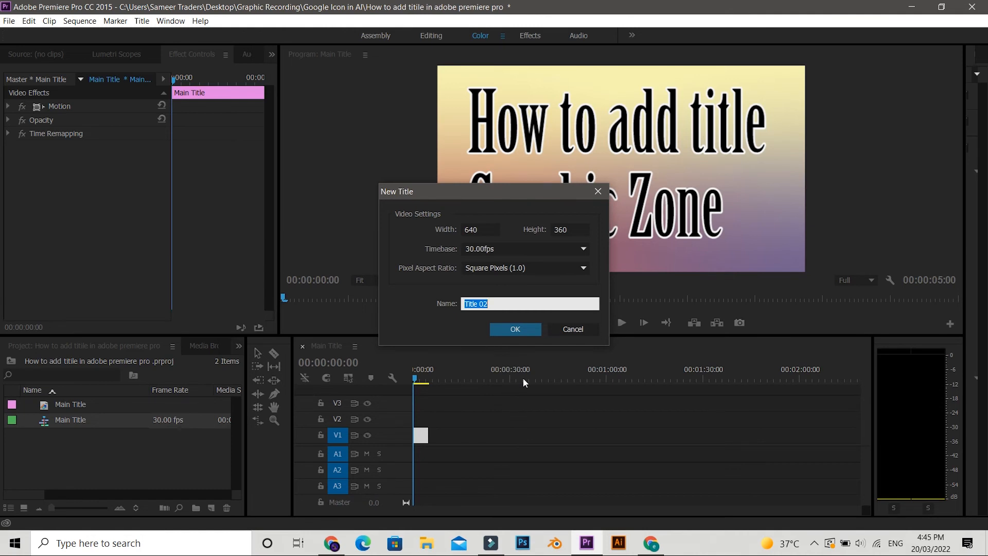
pyautogui.write('T')
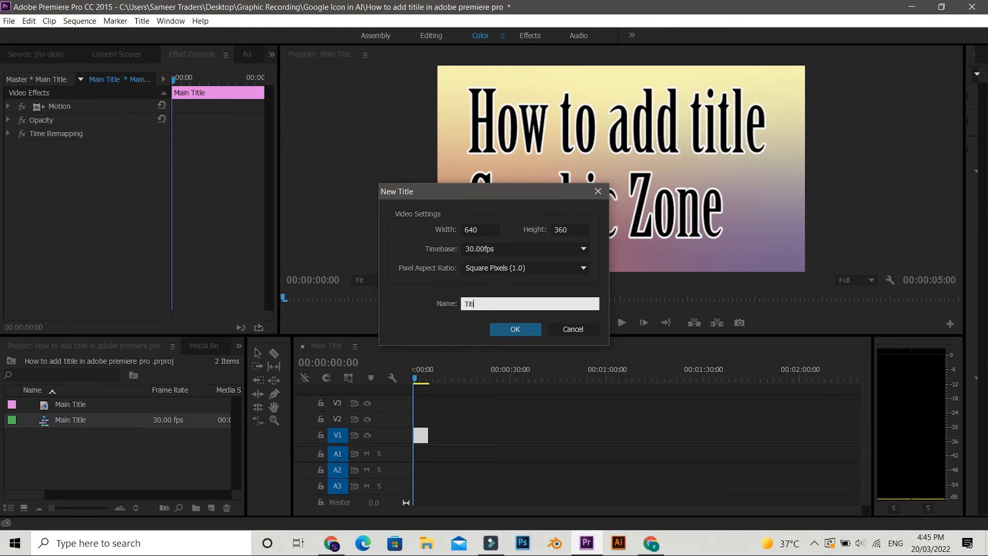